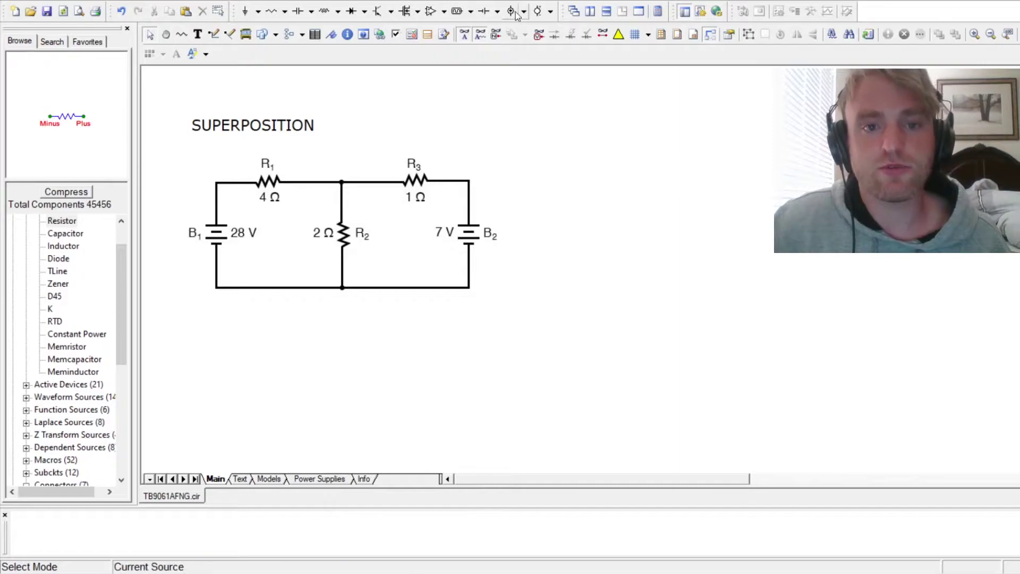
Place battery B1 at 28 V and battery B2 at 7 V below the reference circuit.
click(484, 11)
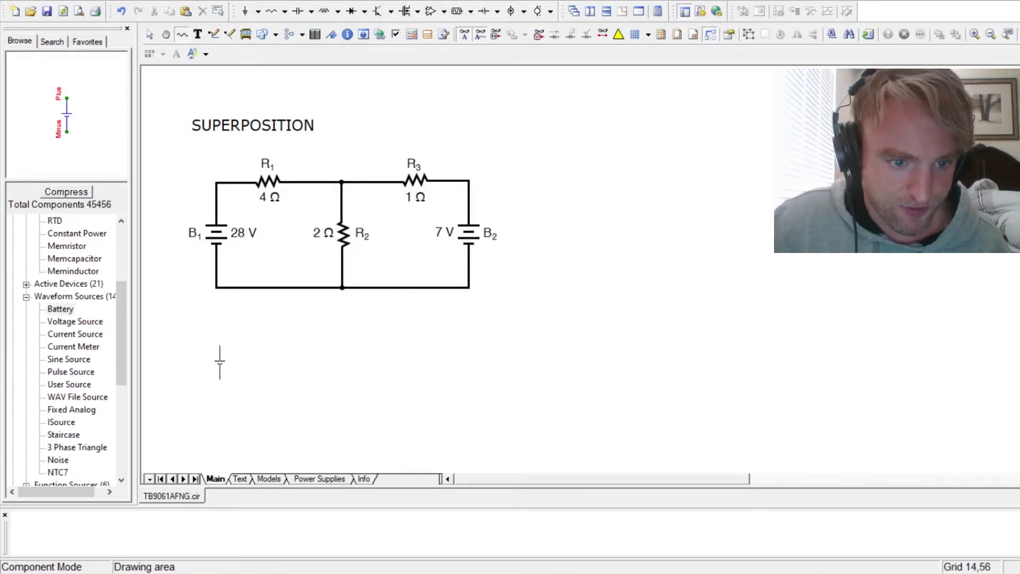
click(221, 366)
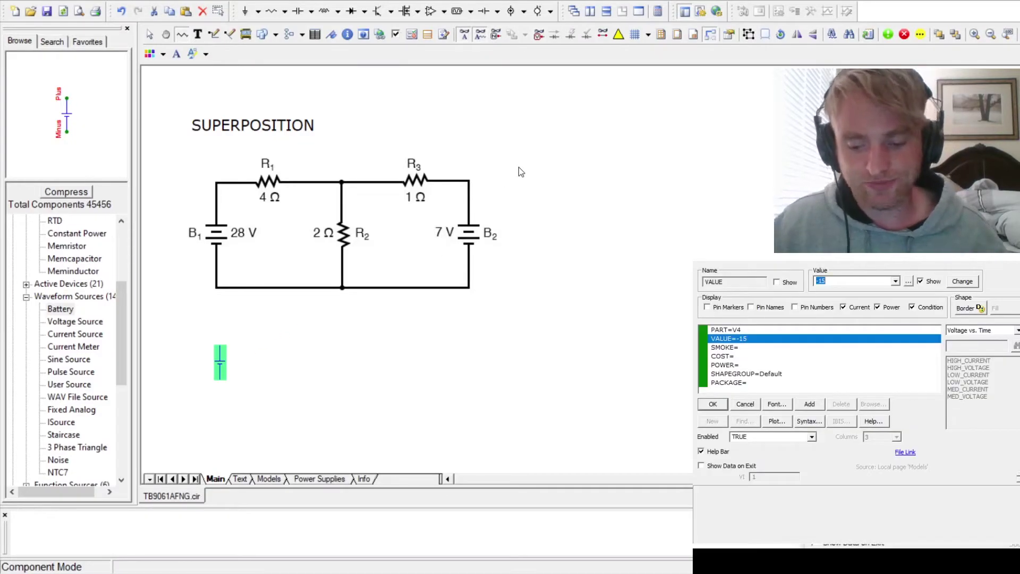
text(28)
key(Up)
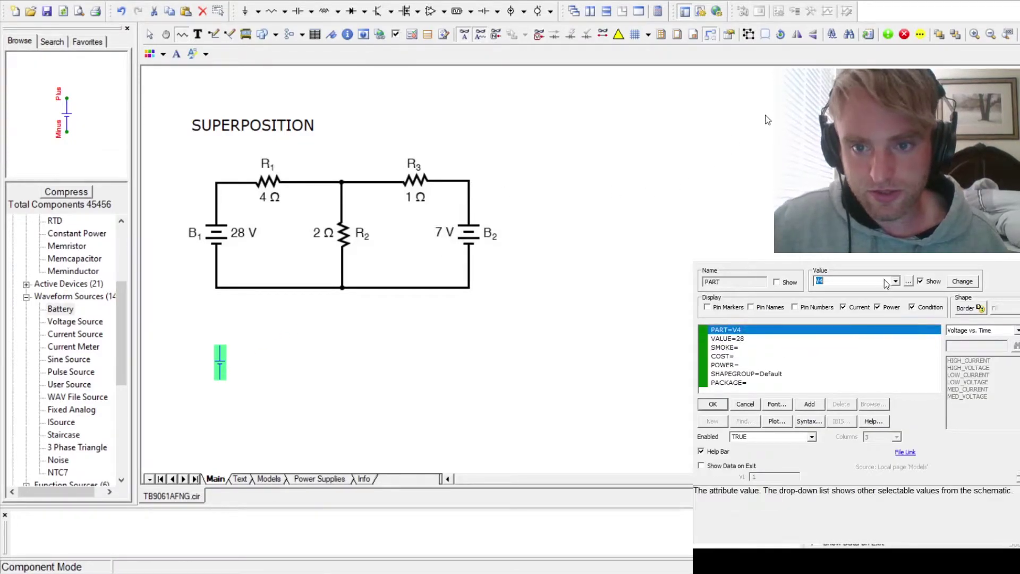
key(Return)
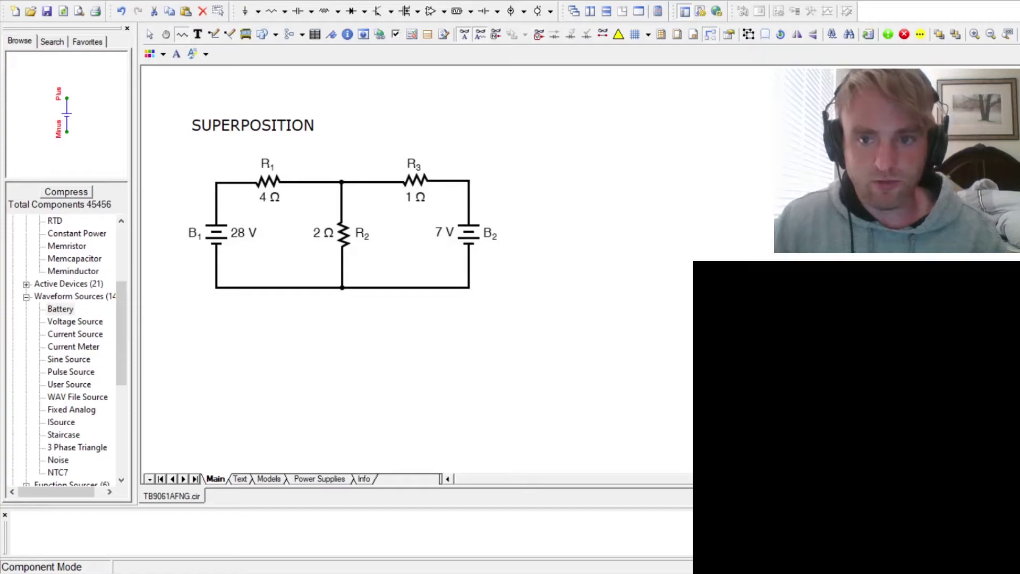
click(472, 357)
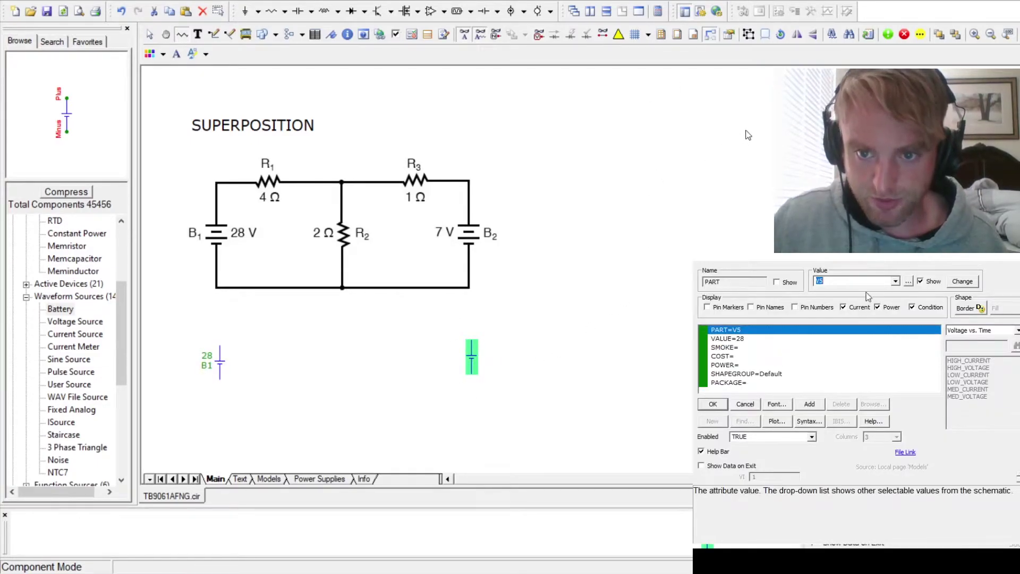
text(B2)
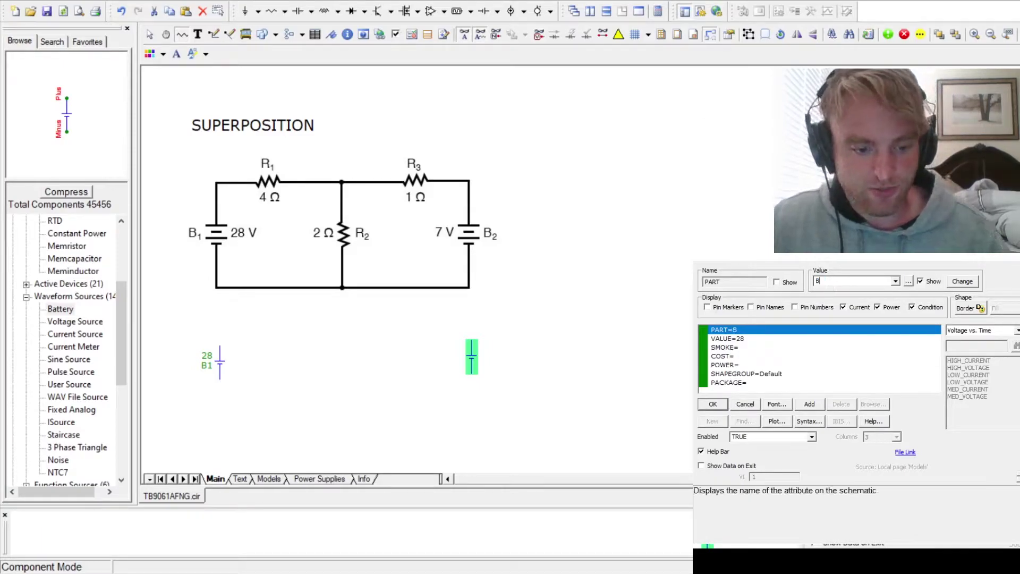
click(771, 338)
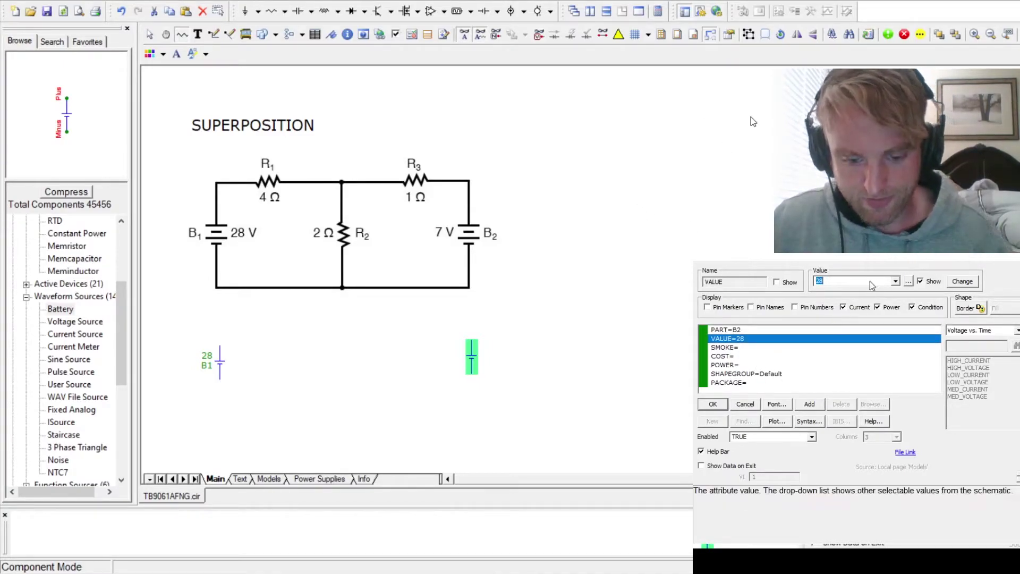
text(7)
key(Return)
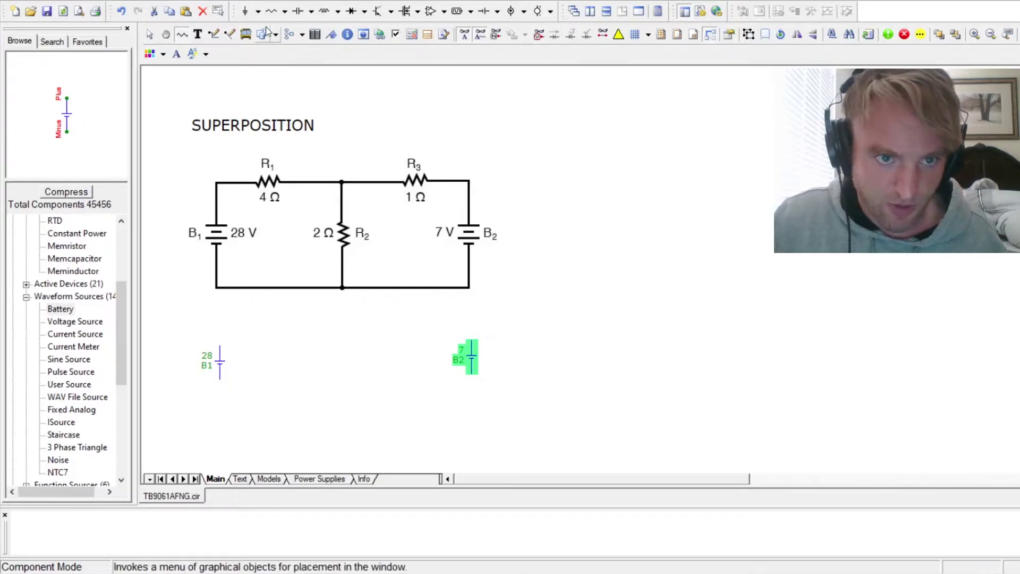
Place resistors R1 (4) horizontal, R2 (2) vertical, and R3 (1) horizontal between R2 and B2.
click(282, 339)
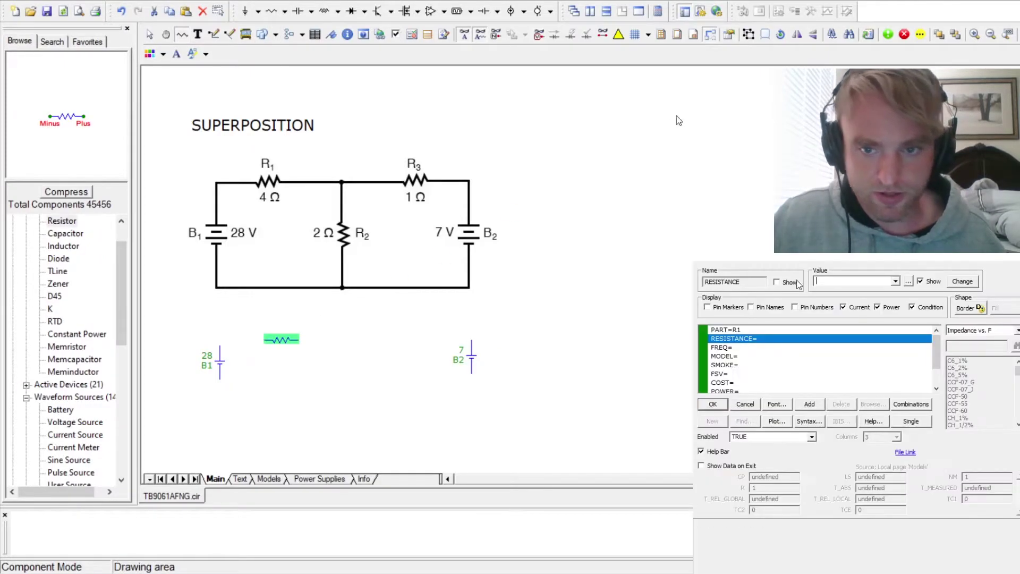
text(4)
key(Return)
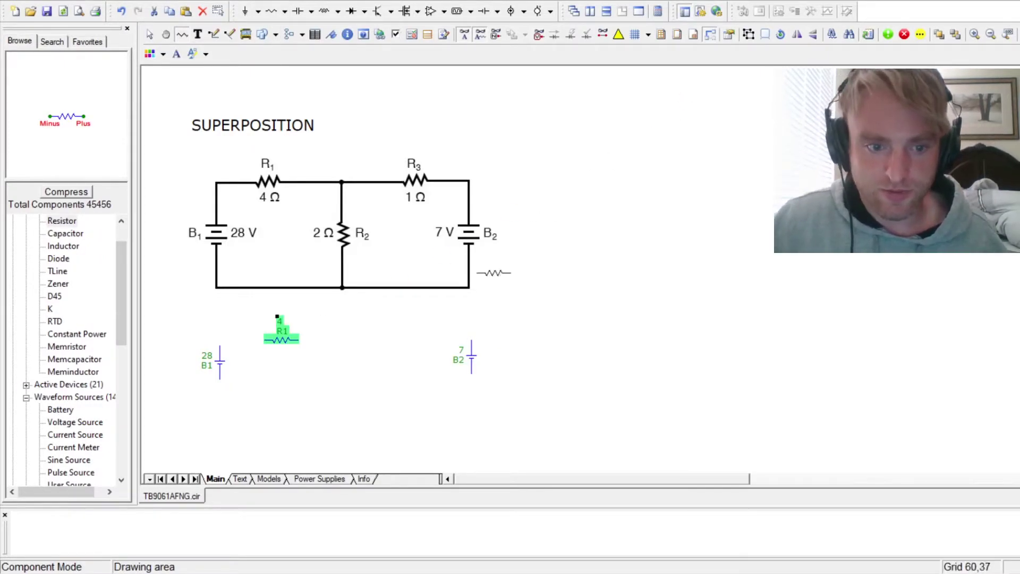
key(ctrl+r)
click(342, 374)
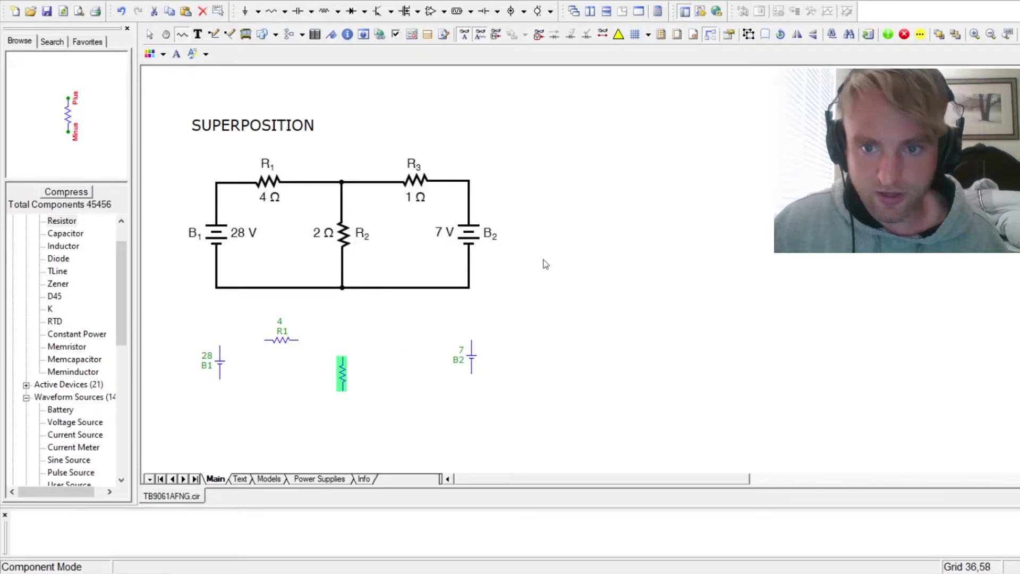
key(Return)
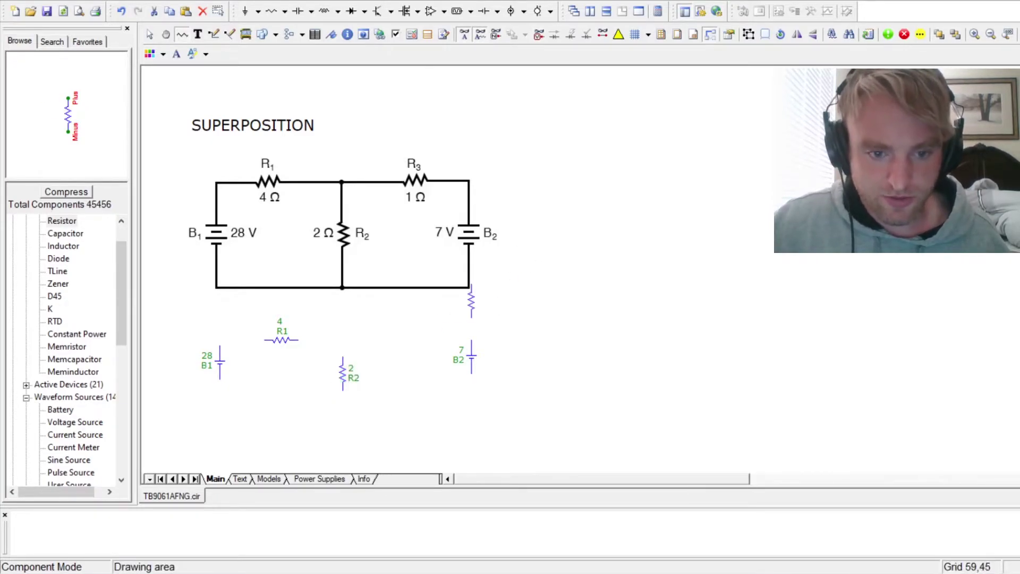
key(ctrl+r)
click(393, 340)
text(1)
key(Return)
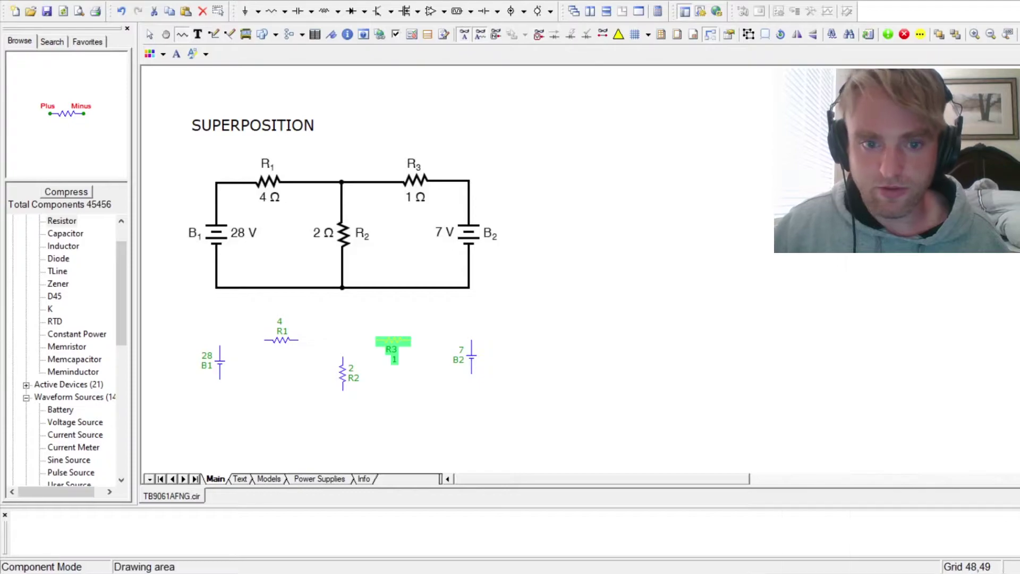
key(ctrl+e)
Wire R1, R2, R3 and B2 together along top and bottom, and ground R2's bottom node.
click(448, 362)
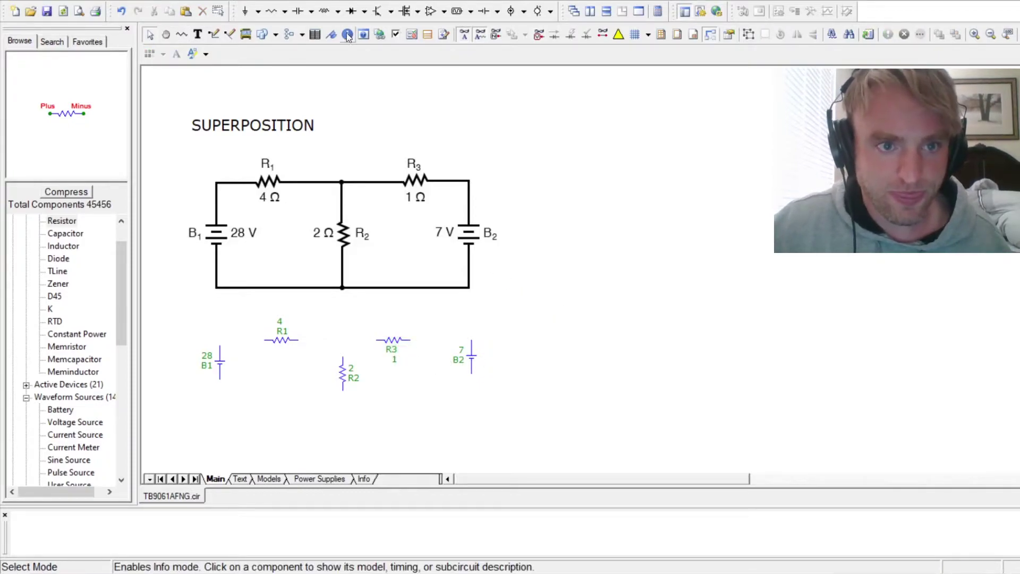
click(214, 34)
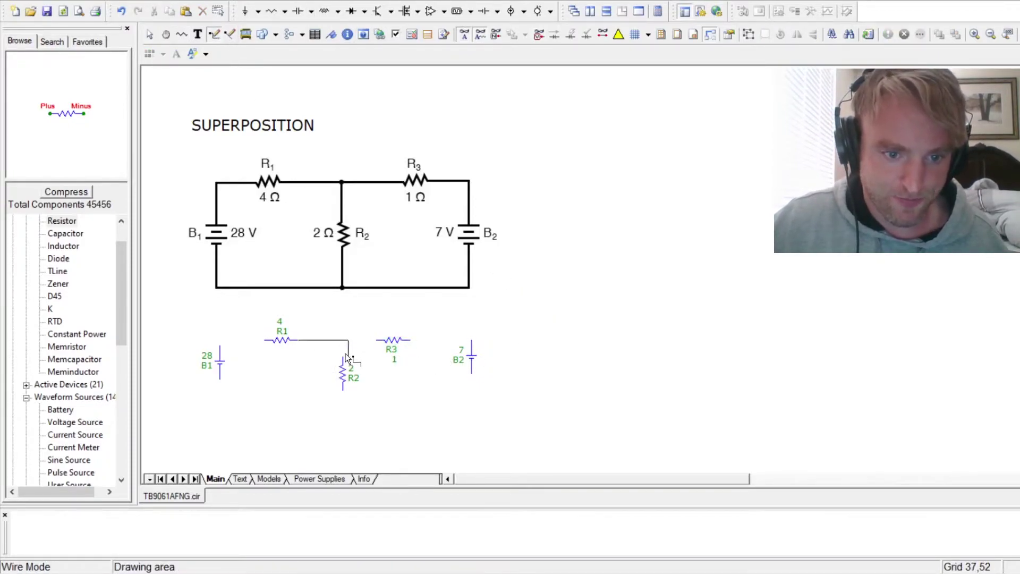
drag(346, 353, 471, 340)
drag(472, 373, 264, 341)
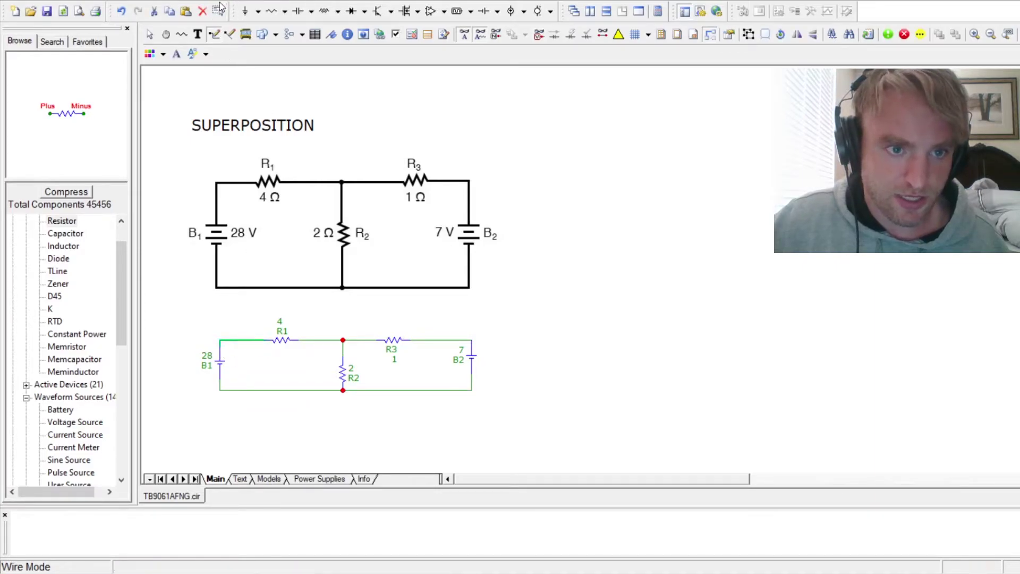
click(245, 11)
click(343, 397)
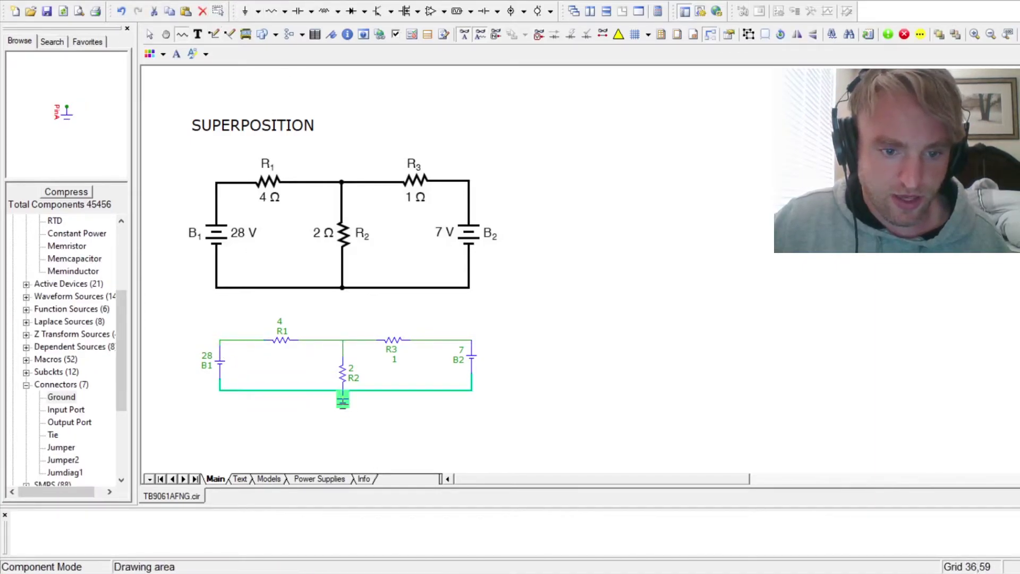
key(ctrl+e)
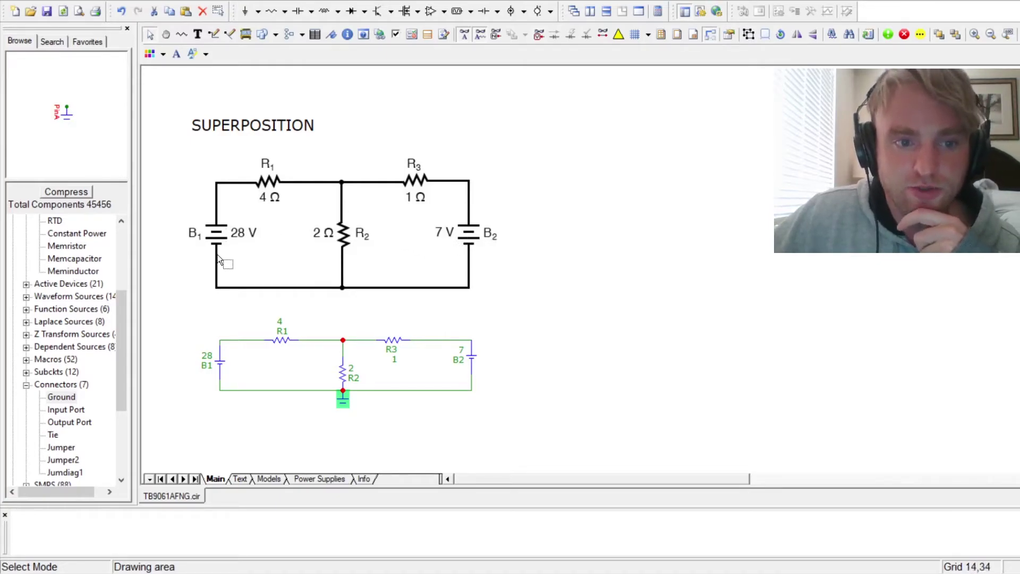
Name the top junction node 'v' and deselect the wire.
double_click(352, 341)
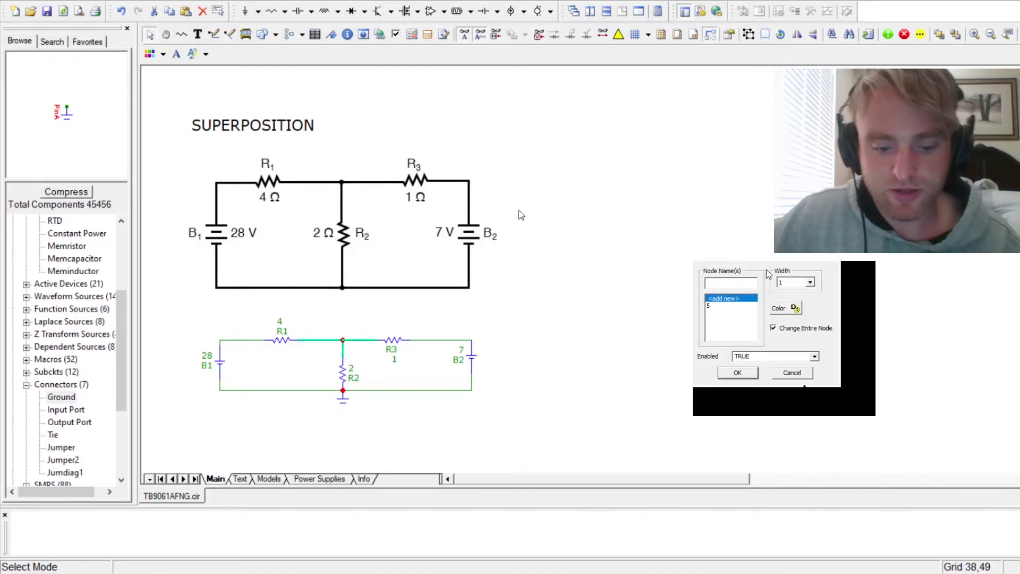
text(v)
click(738, 373)
click(518, 354)
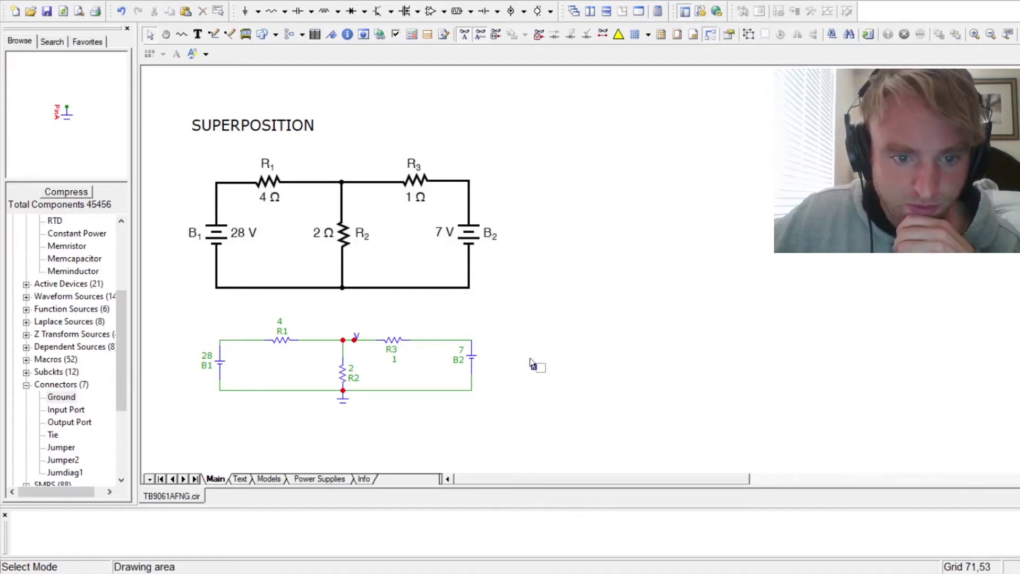
click(351, 338)
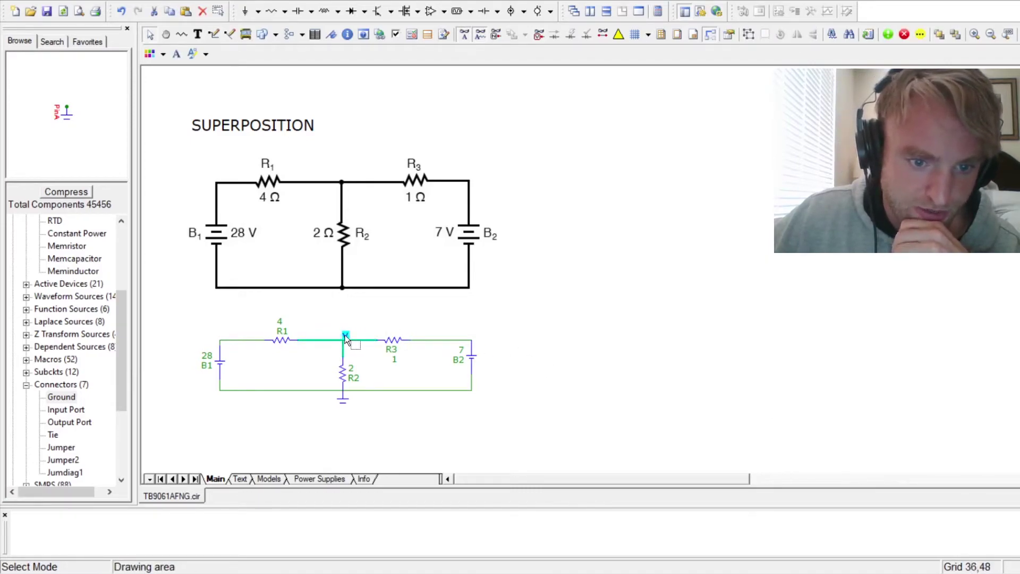
click(372, 317)
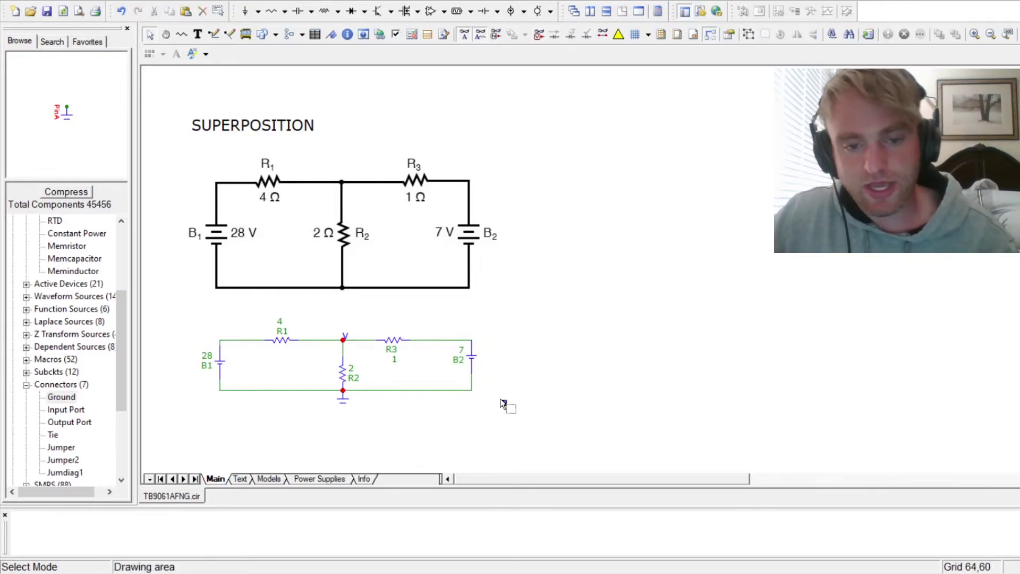
Delete B2, short R3 to the bottom wire, and run a transient analysis showing 4 V at node V.
click(472, 357)
key(Delete)
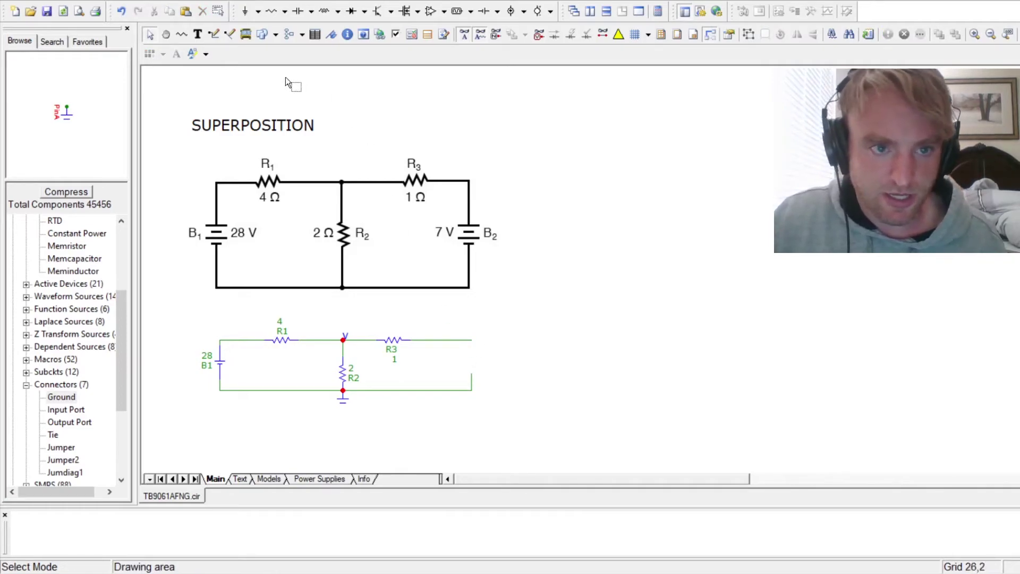
key(ctrl+w)
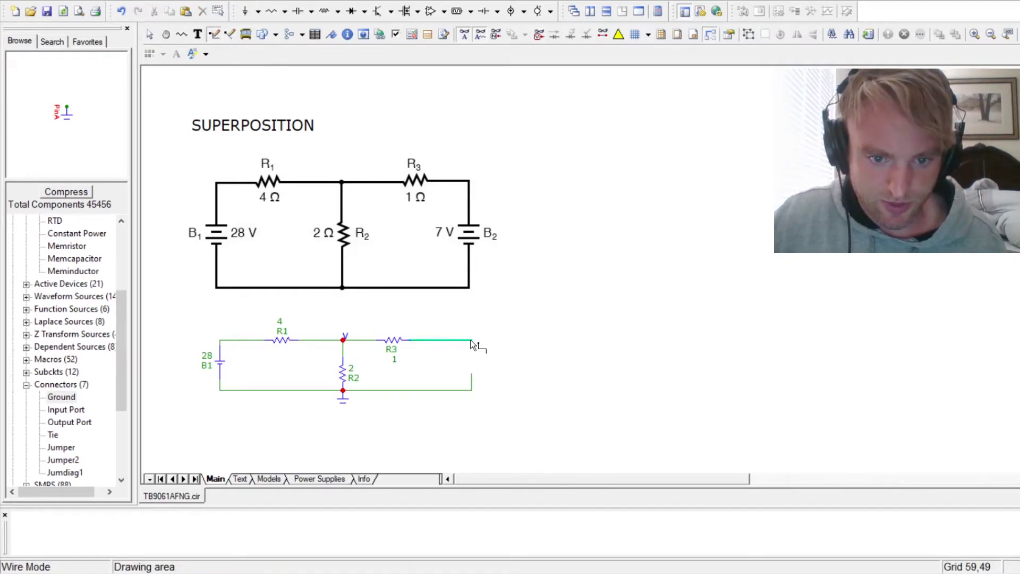
drag(471, 342, 472, 375)
key(ctrl+e)
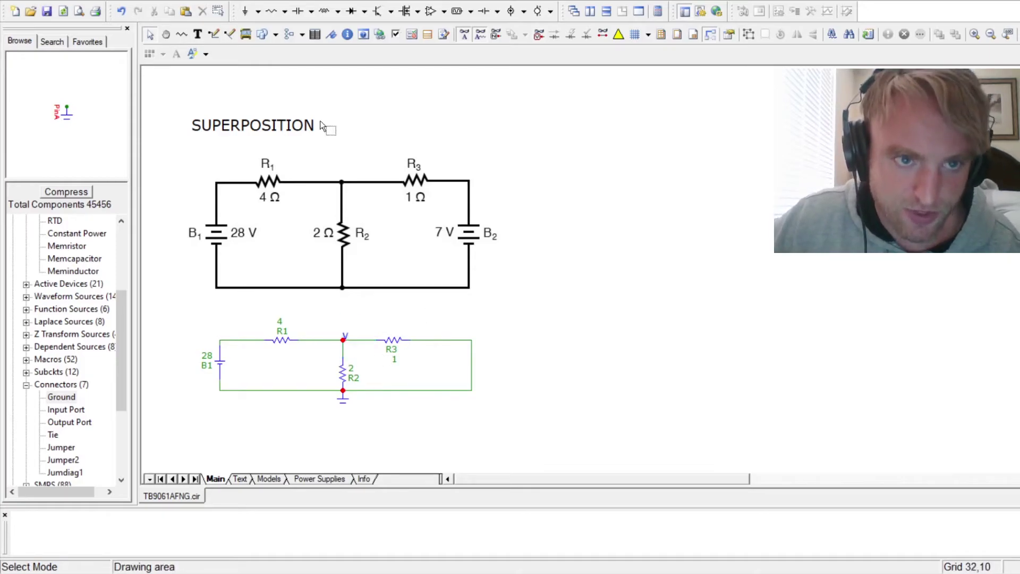
click(275, 36)
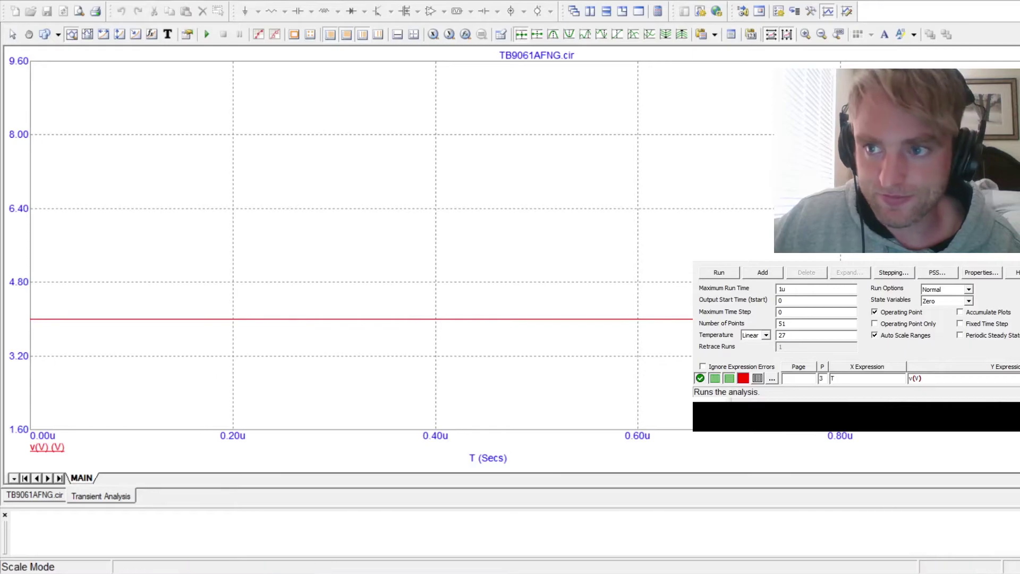
key(F3)
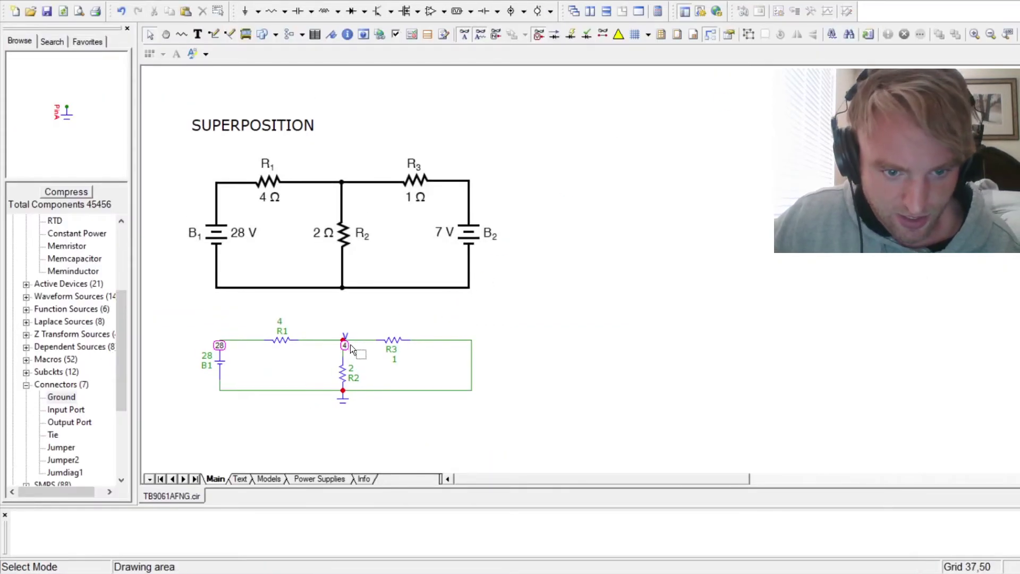
Remove the right shorting wire and reconnect the 7 V battery B2 to the bottom wire.
click(350, 346)
click(473, 366)
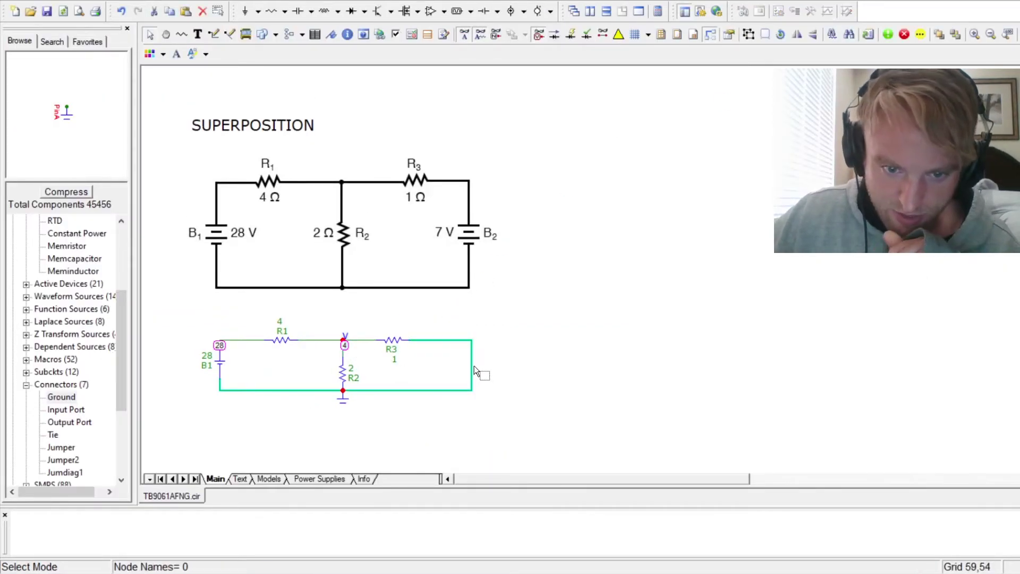
key(Delete)
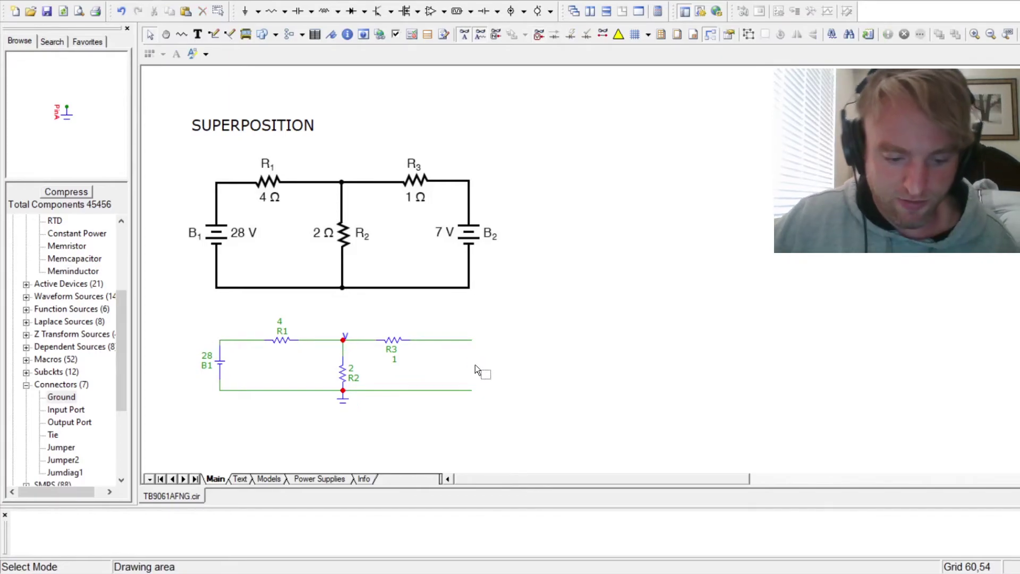
click(475, 365)
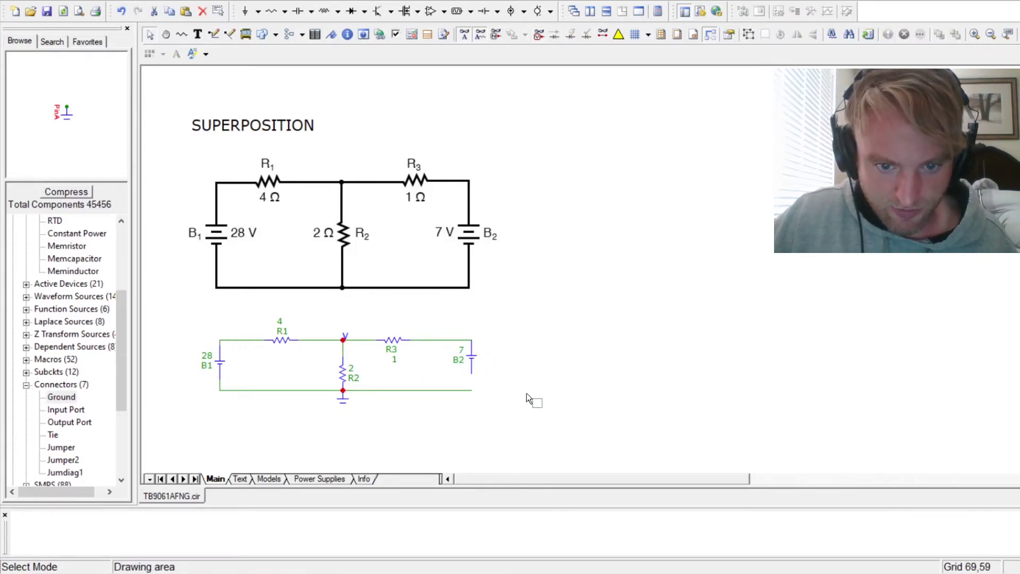
click(214, 34)
drag(474, 395, 472, 373)
Short out B1 with a wire on the left and open the transient analysis.
drag(243, 390, 217, 370)
key(ctrl+e)
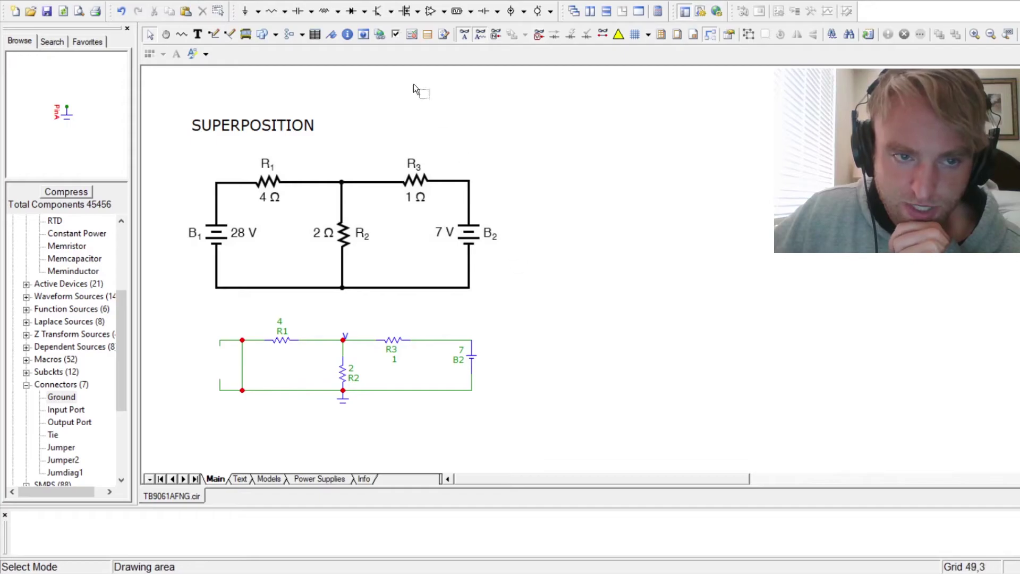
click(218, 10)
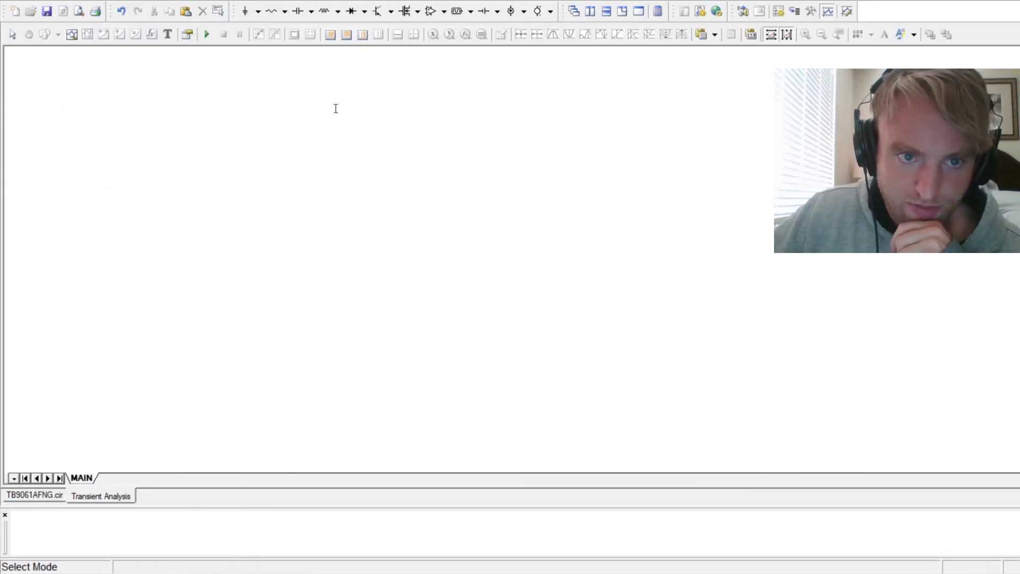
Delete the left shorting wire and restore the 28 V battery B1 with undo.
key(F3)
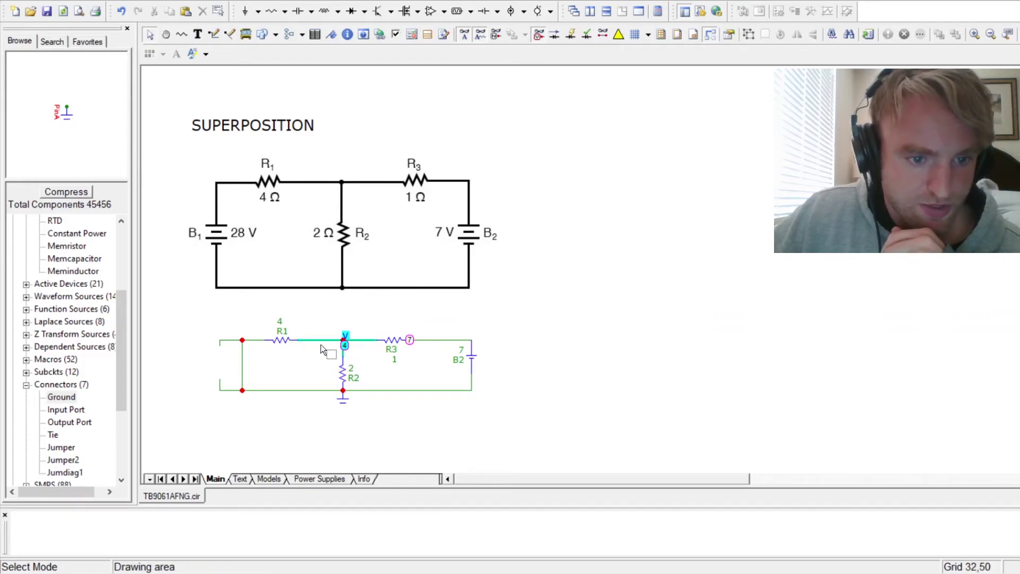
click(243, 370)
key(Delete)
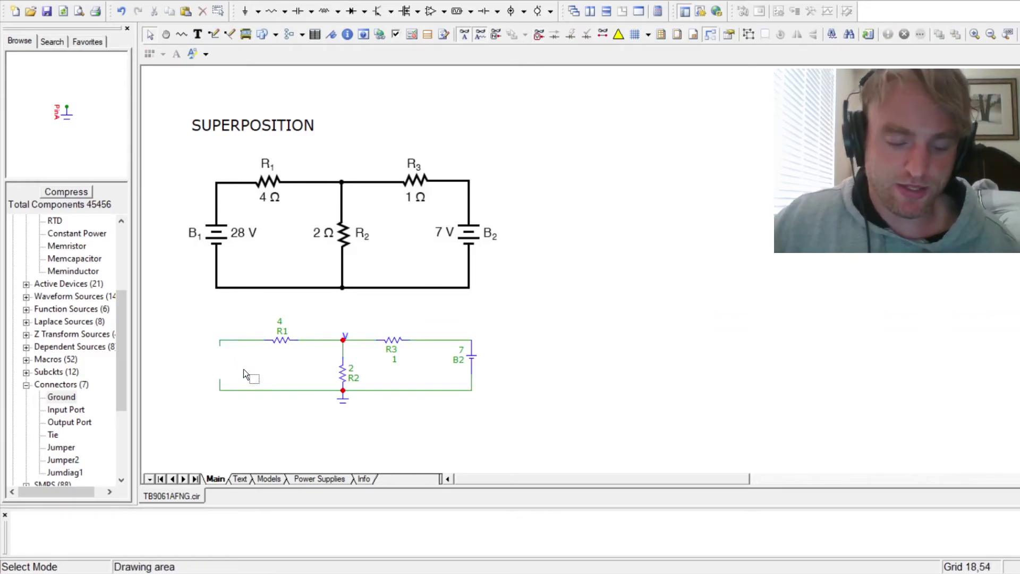
key(ctrl+z)
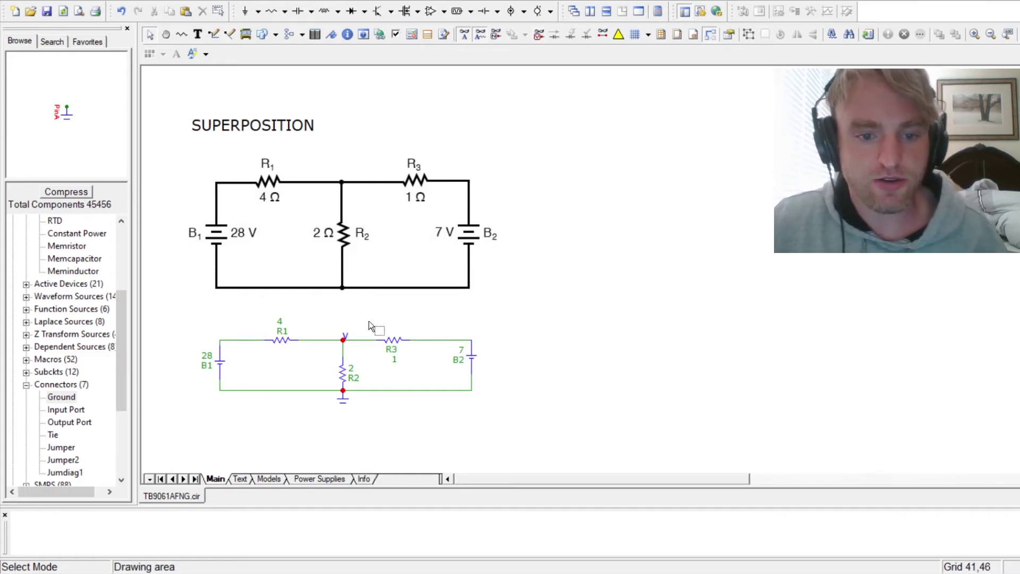
Run the transient analysis with both batteries, plotting node V at 8 V.
key(alt+1)
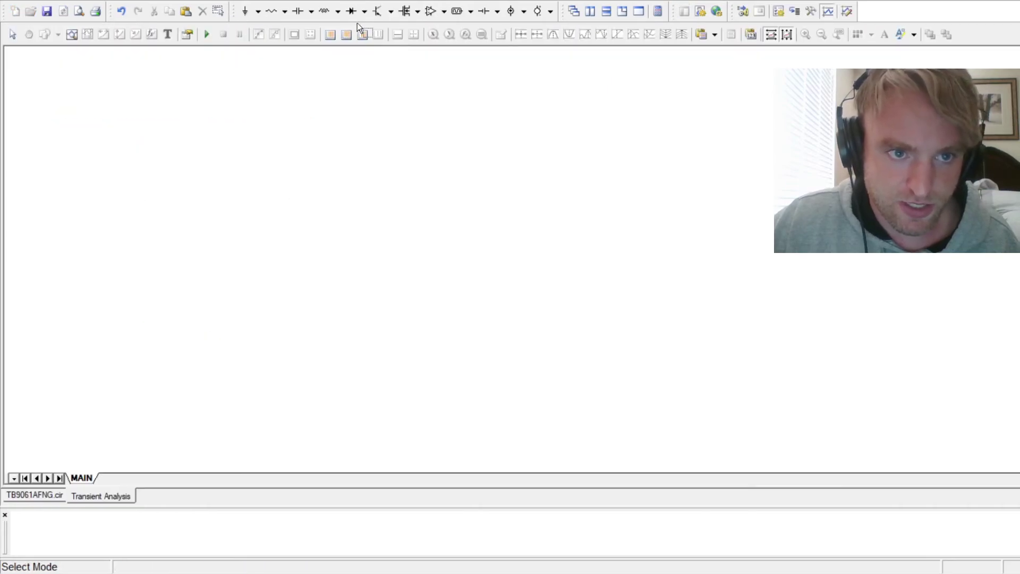
click(736, 274)
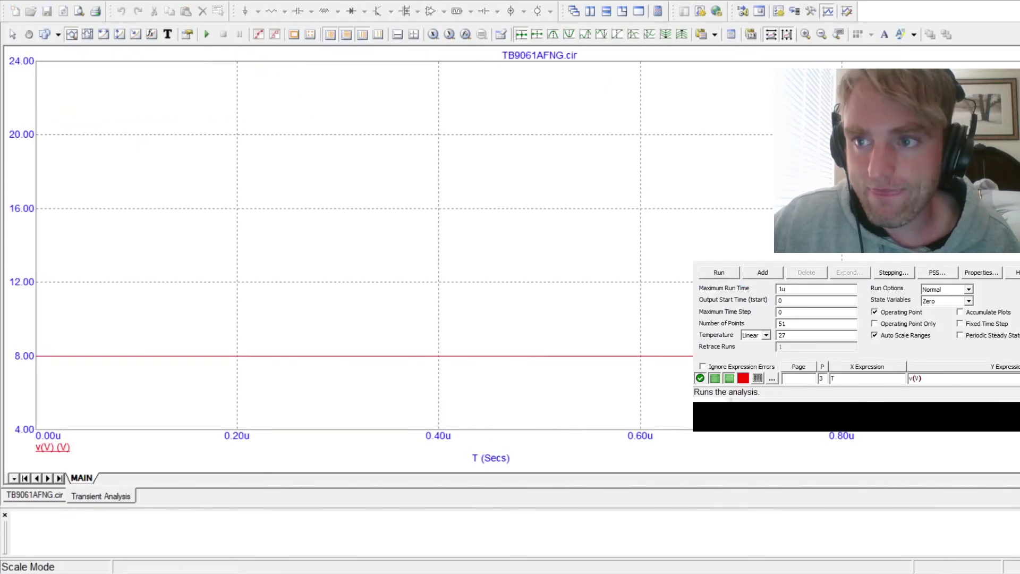
key(F3)
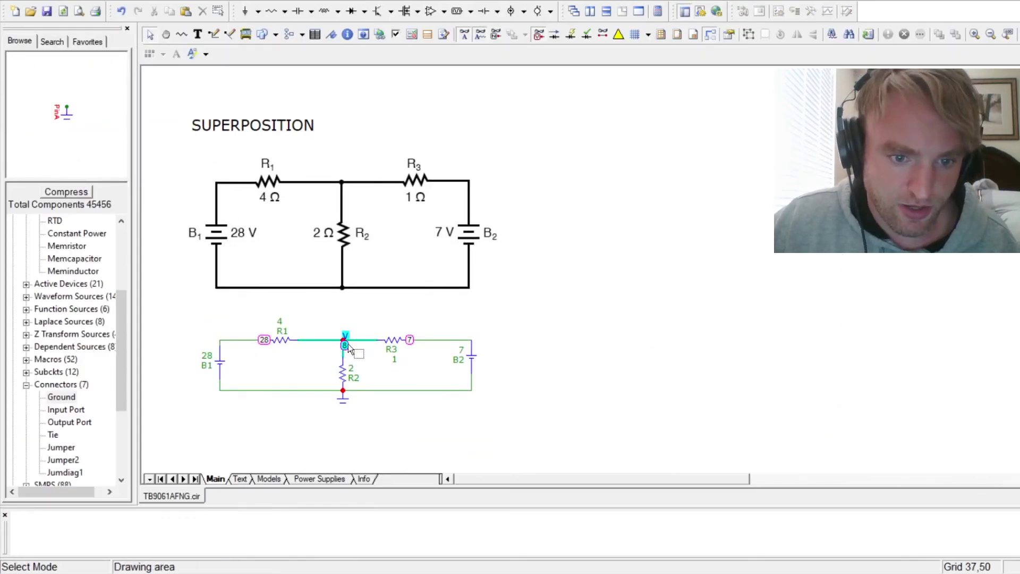